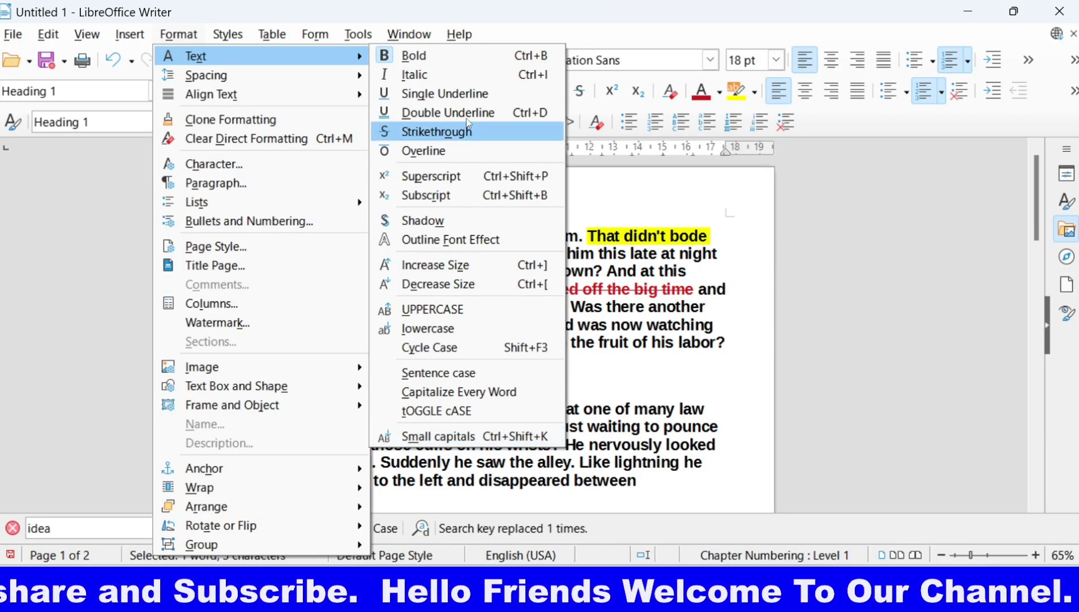
Step: Create a new blank text document
mouse_move(306, 69)
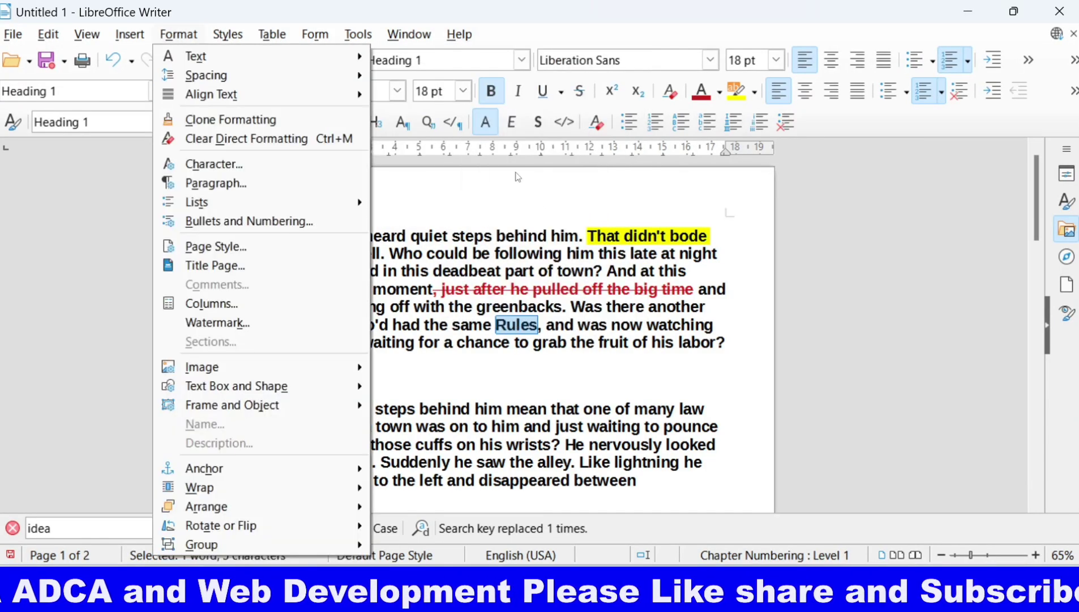
click(683, 387)
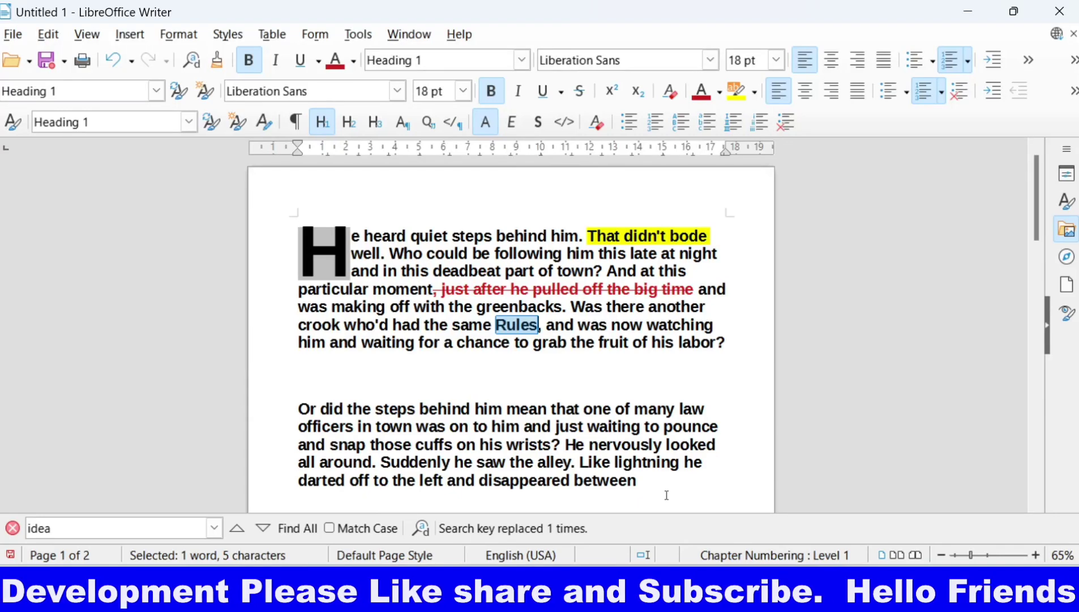
key(ctrl+n)
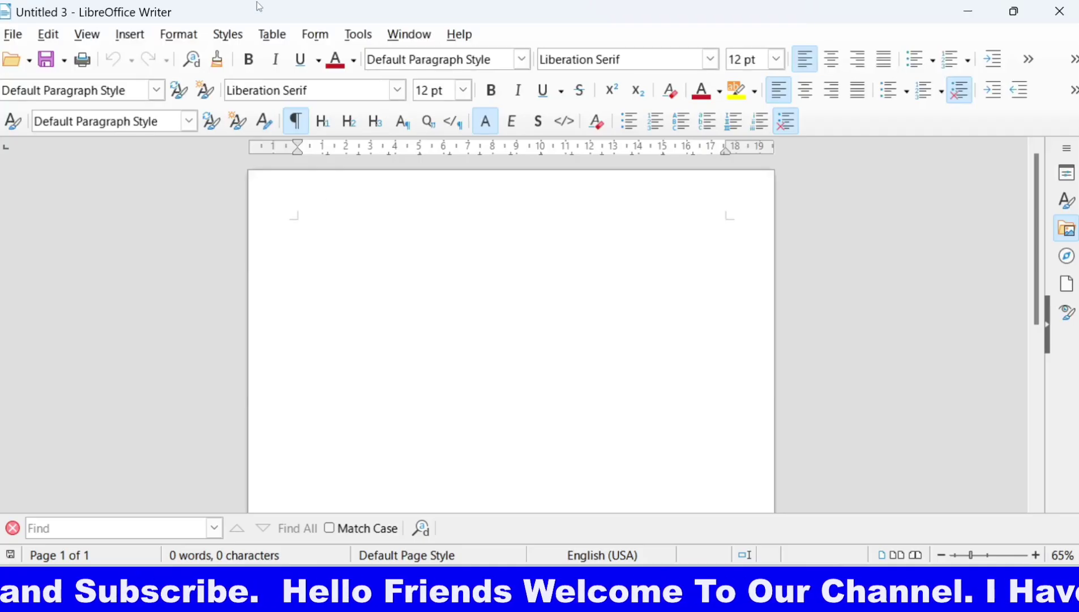
click(271, 35)
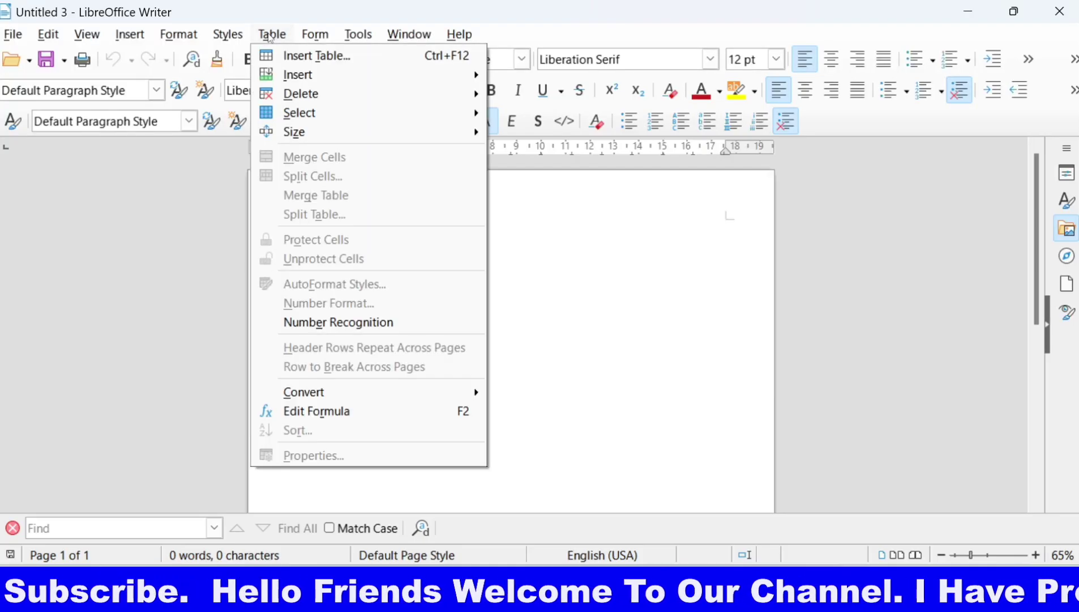
click(291, 56)
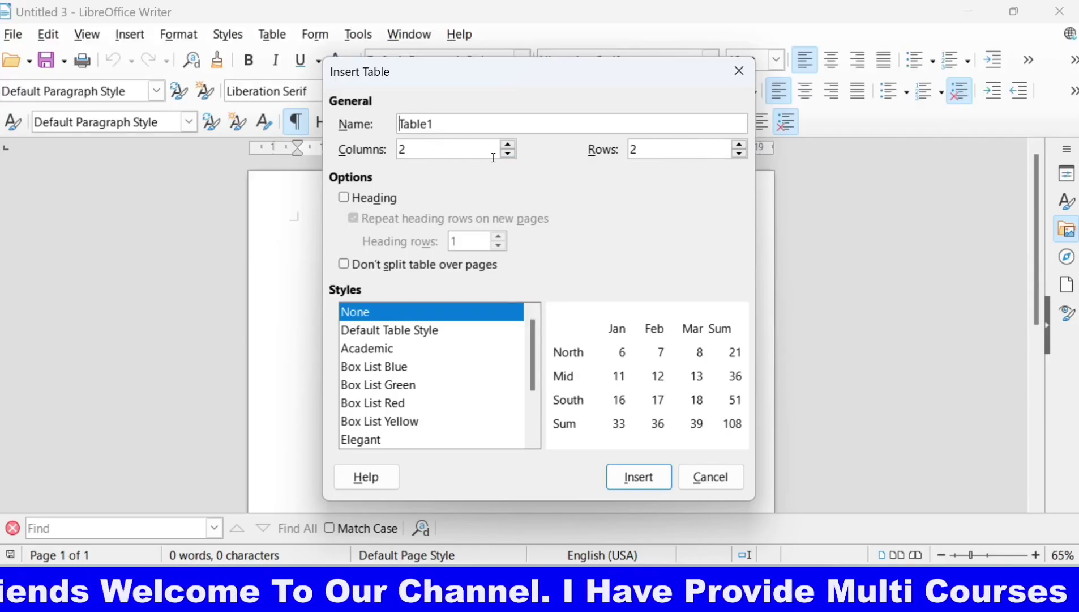
click(508, 145)
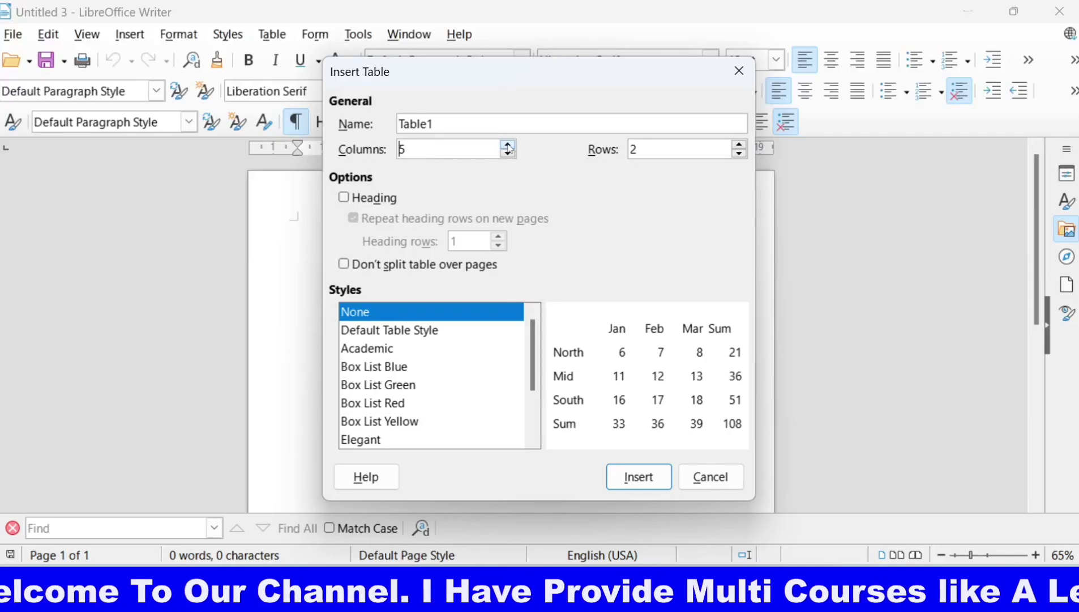
click(738, 70)
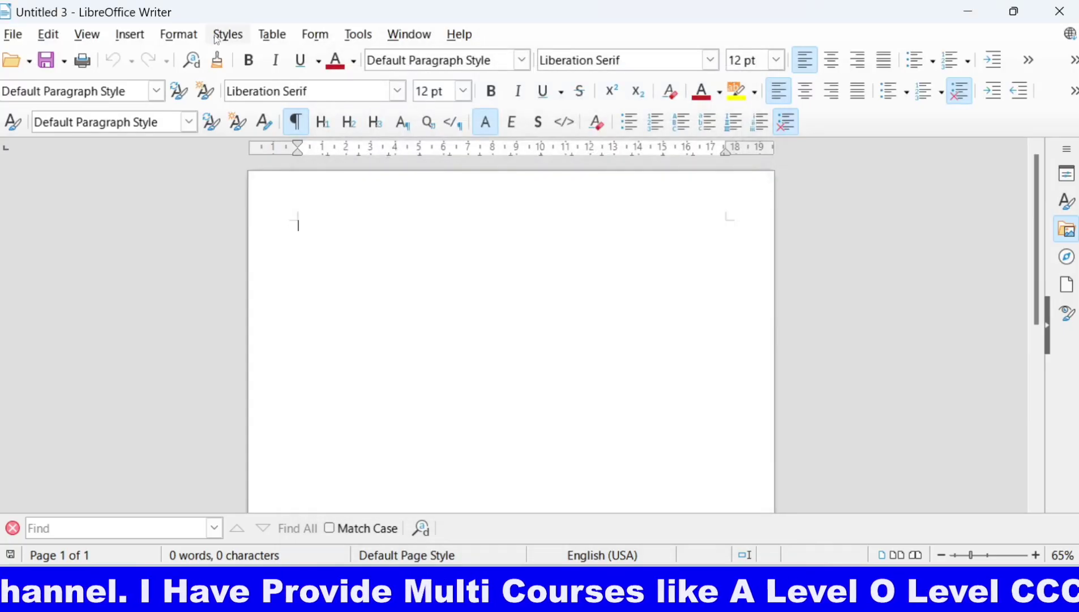
Step: Insert a table with 4 columns and 2 rows at the start of the blank document
click(266, 37)
click(318, 56)
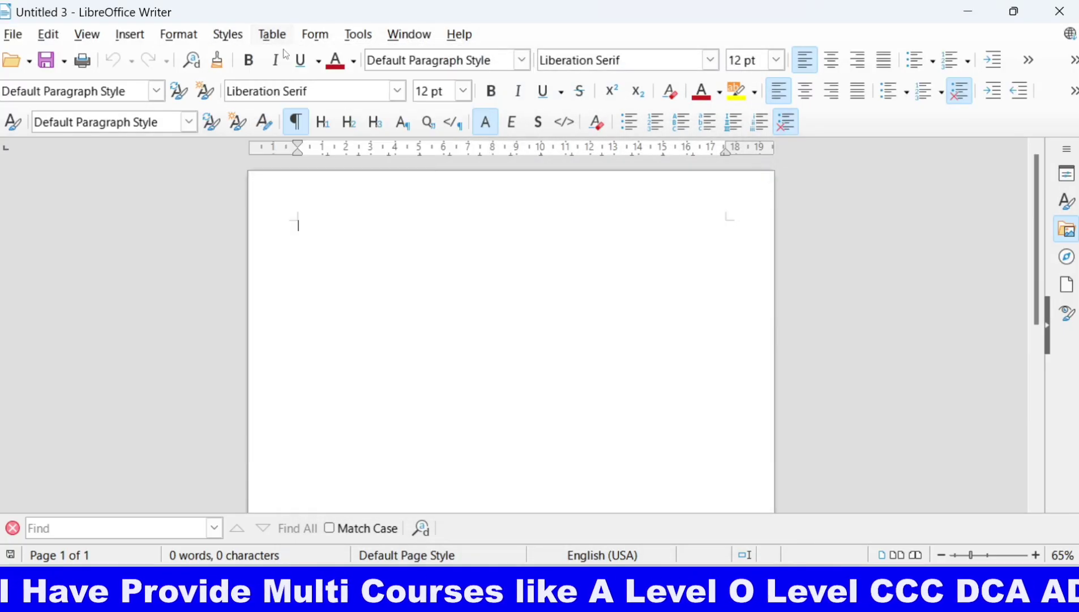
click(508, 146)
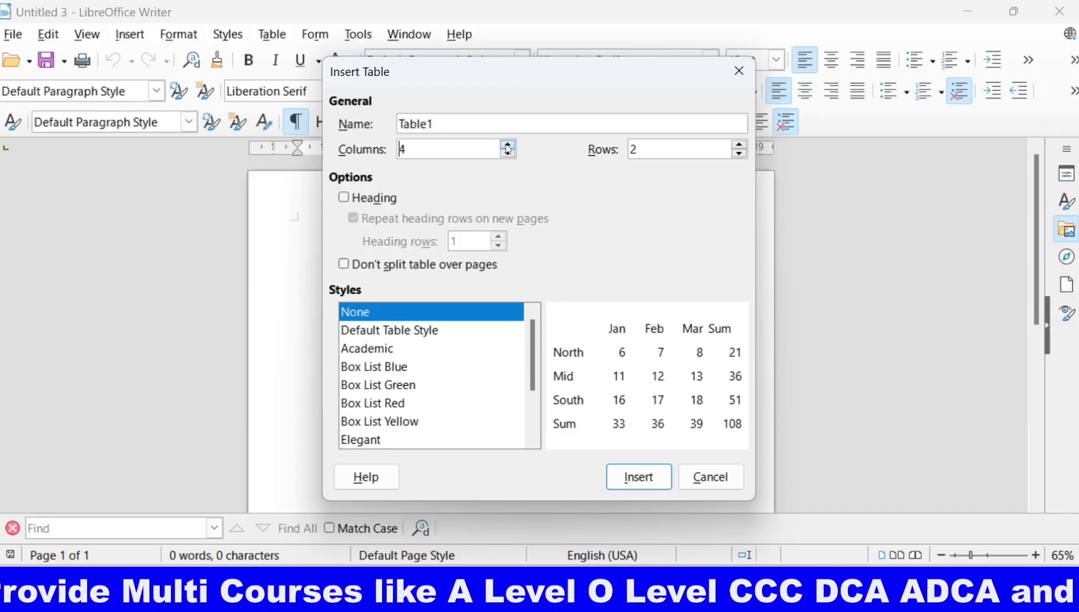
click(508, 145)
click(508, 146)
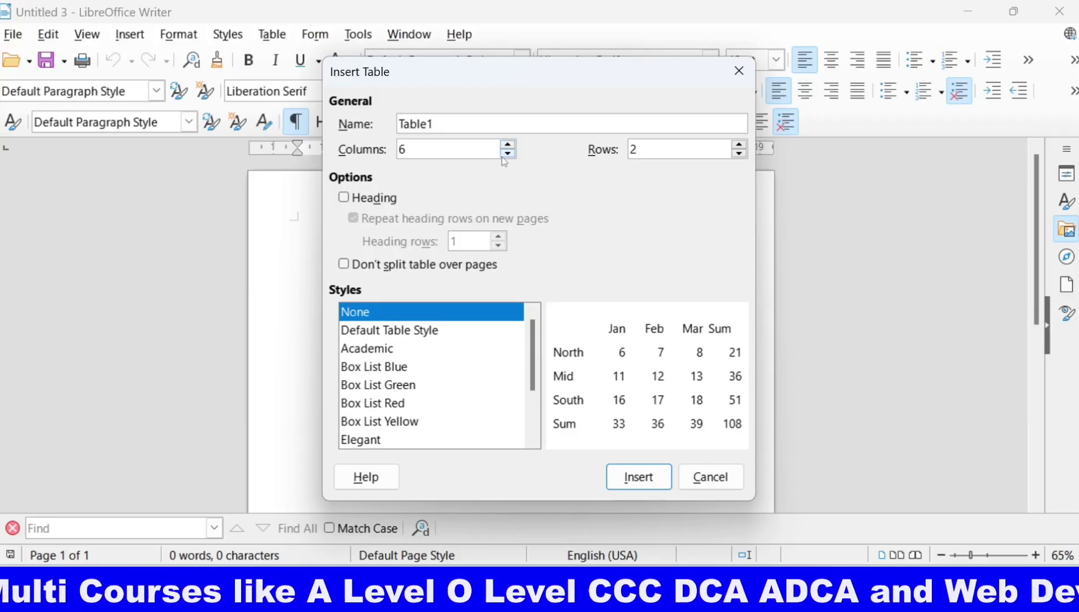
click(508, 153)
click(508, 153)
click(508, 153)
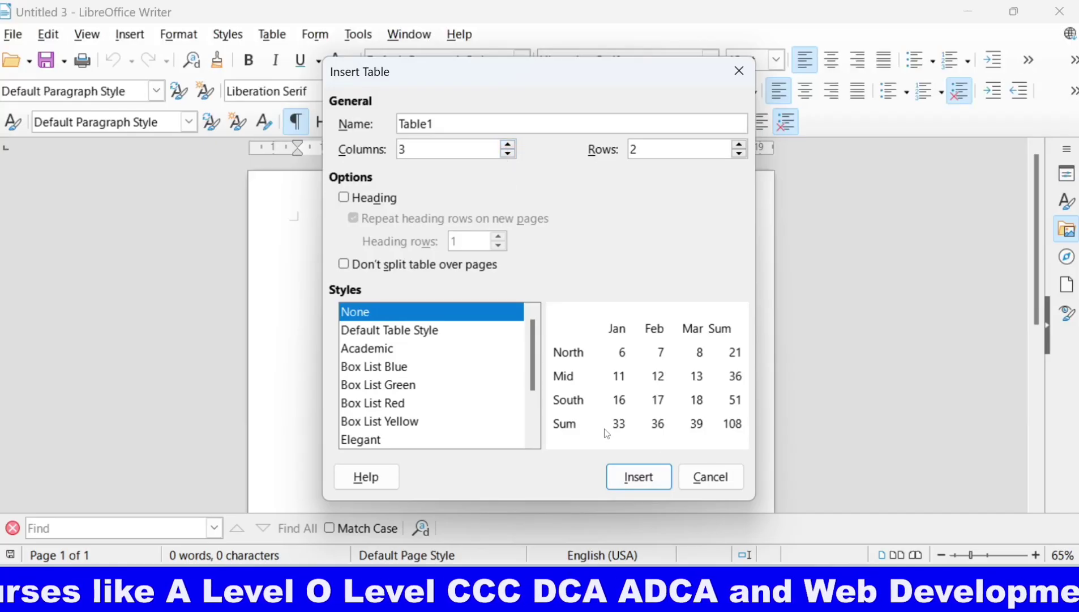
click(508, 145)
click(632, 477)
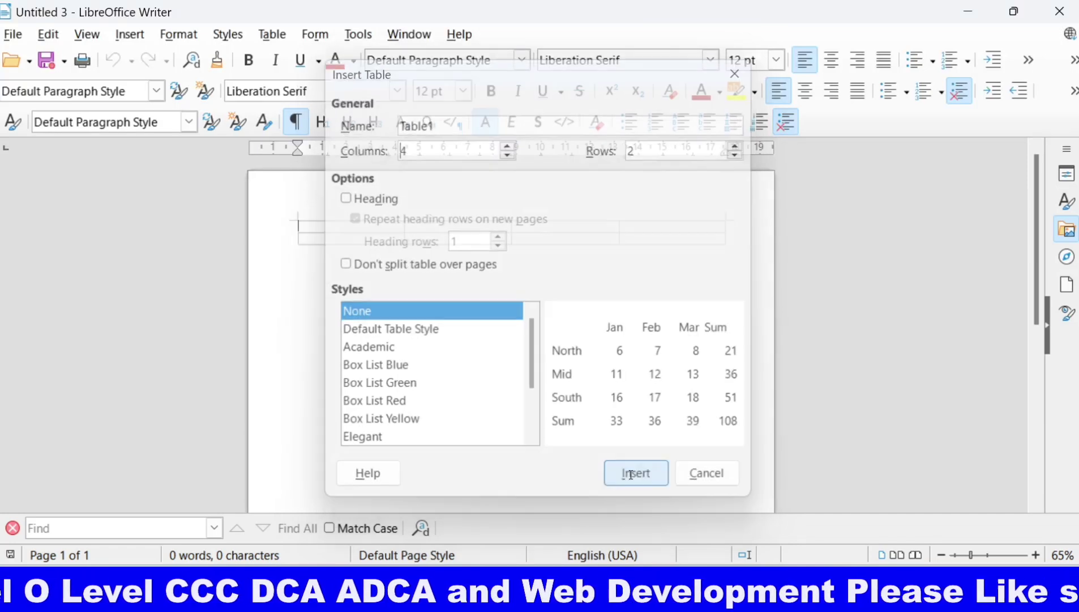
Step: Try to apply a solid and then a double-line border style to all cells of the table
click(345, 235)
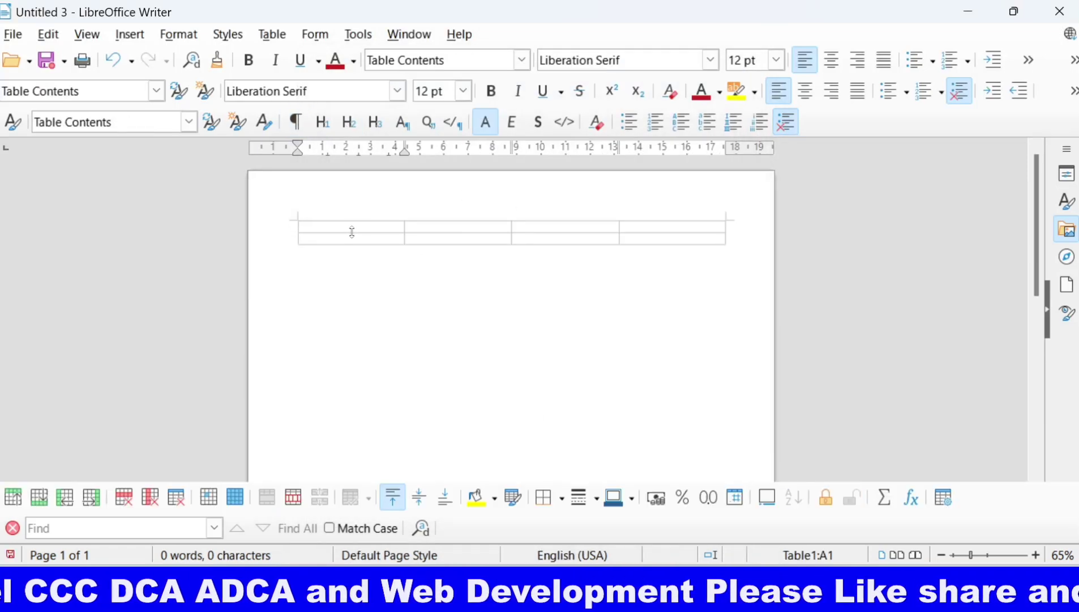
drag(372, 229, 638, 238)
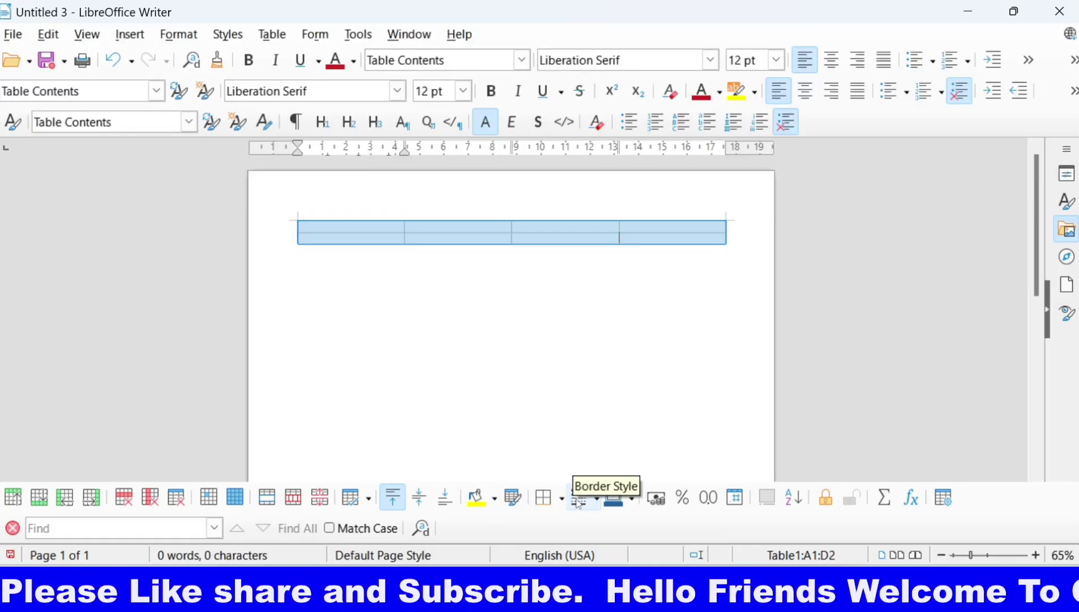
click(594, 499)
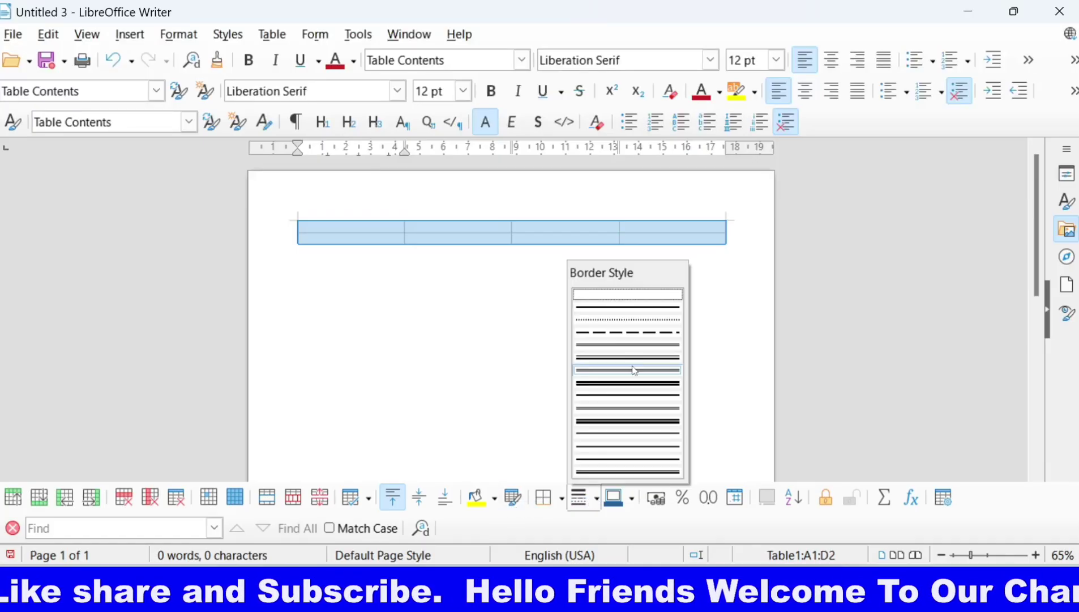
click(635, 307)
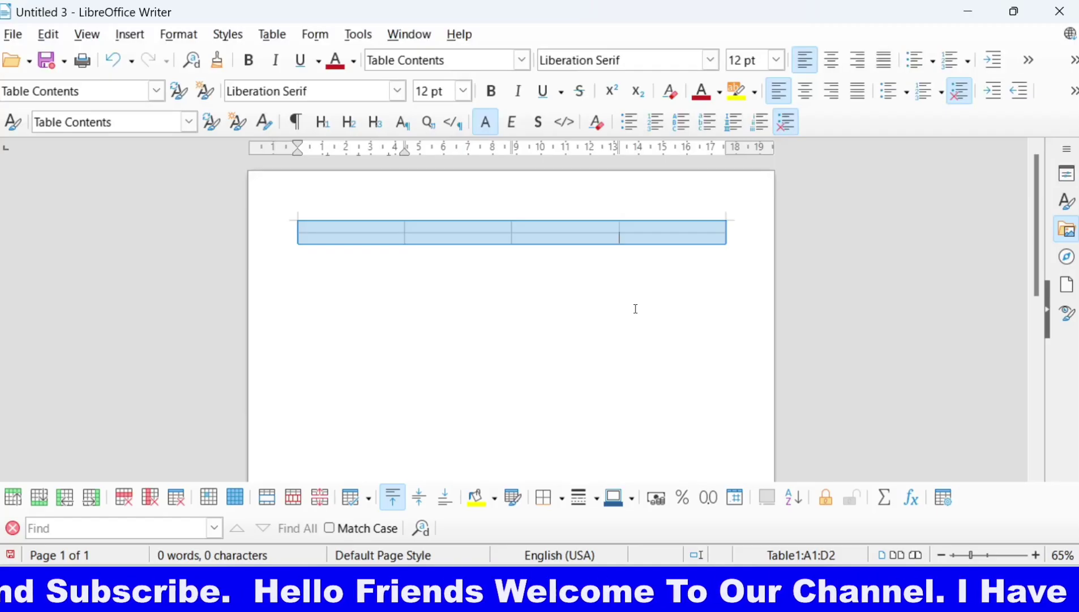
click(591, 505)
click(645, 357)
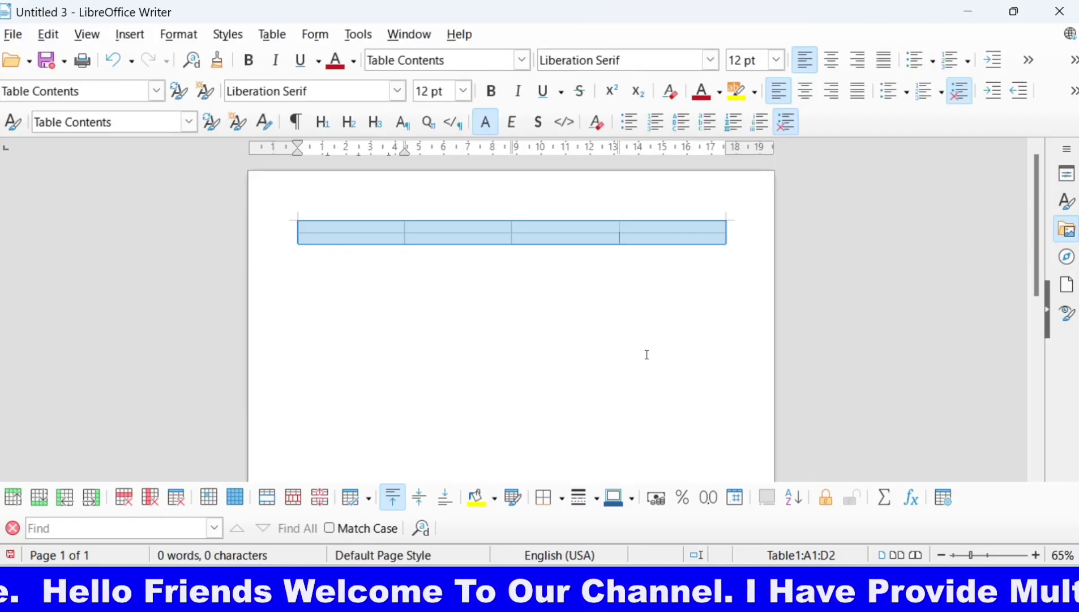
click(585, 327)
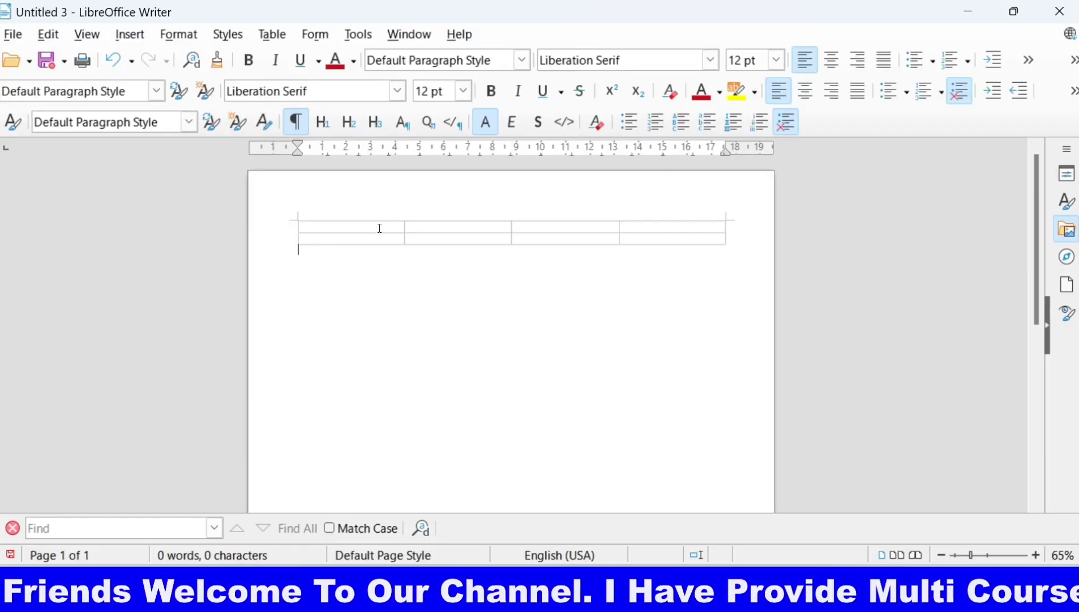
Step: Fill the table's first row with the sample entries Dscs, Dfcds, Dvsf and Sfcdsd
text(dscs)
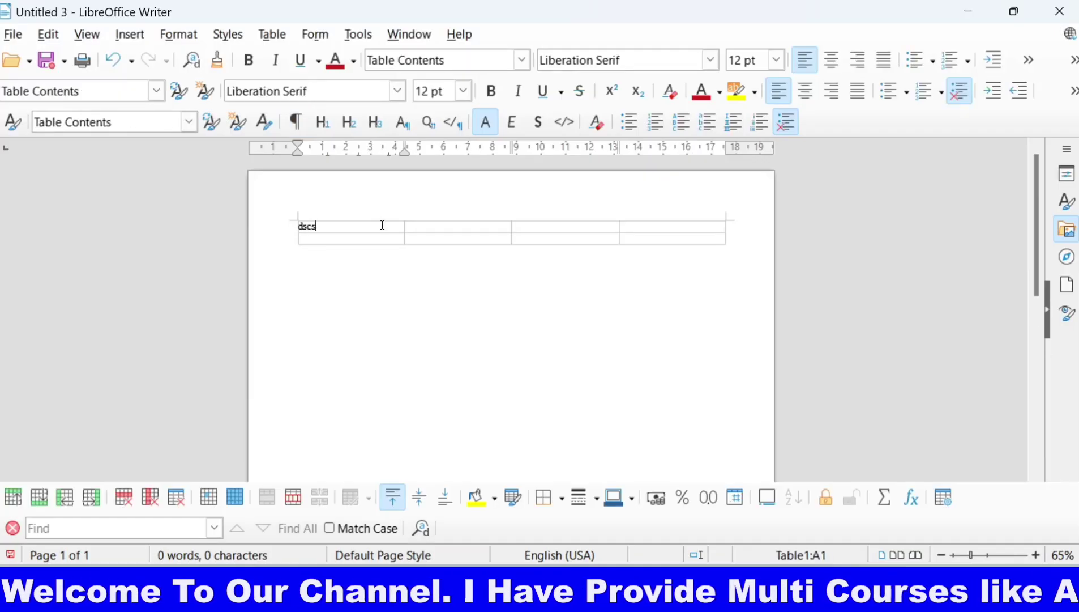
key(Tab)
text(dfcds)
key(Tab)
text(dvsf)
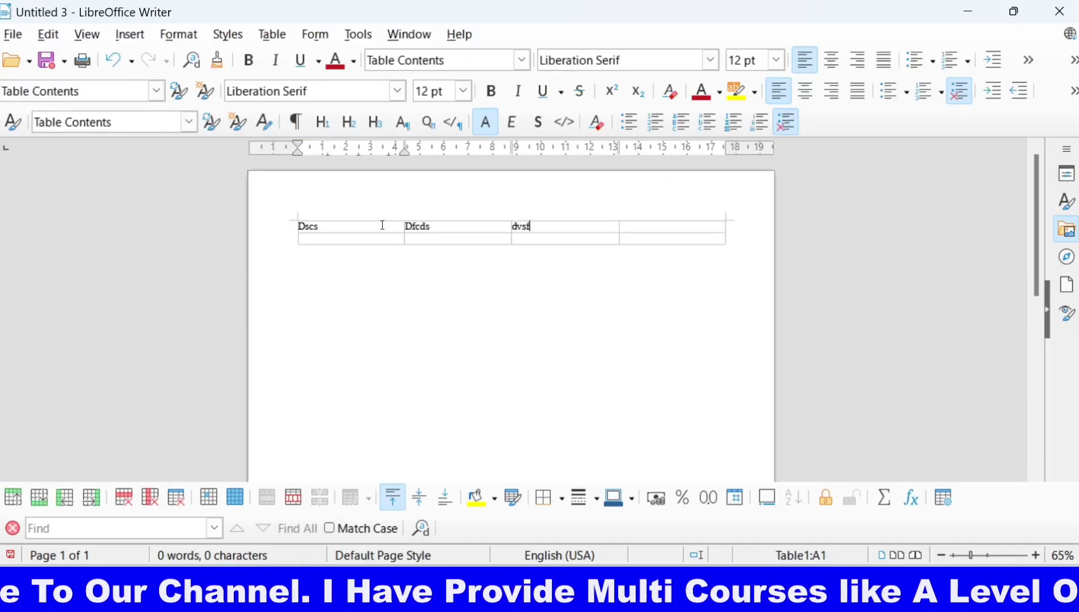
key(Tab)
text(sfcdsd)
key(Tab)
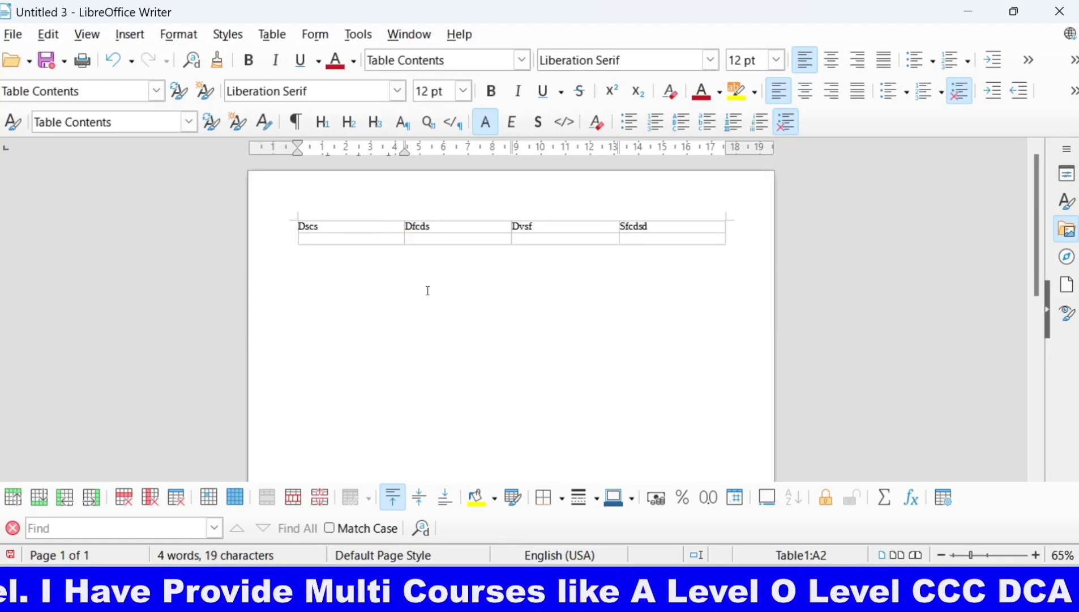
Step: Make the table's second row slightly taller and place the cursor in its first cell
drag(356, 244, 357, 248)
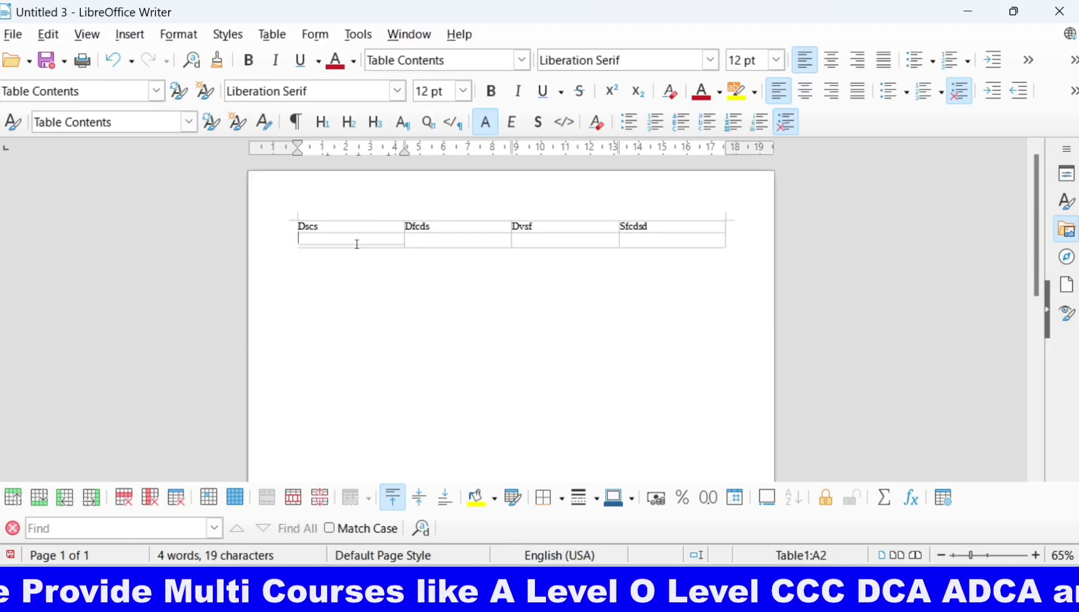
click(505, 292)
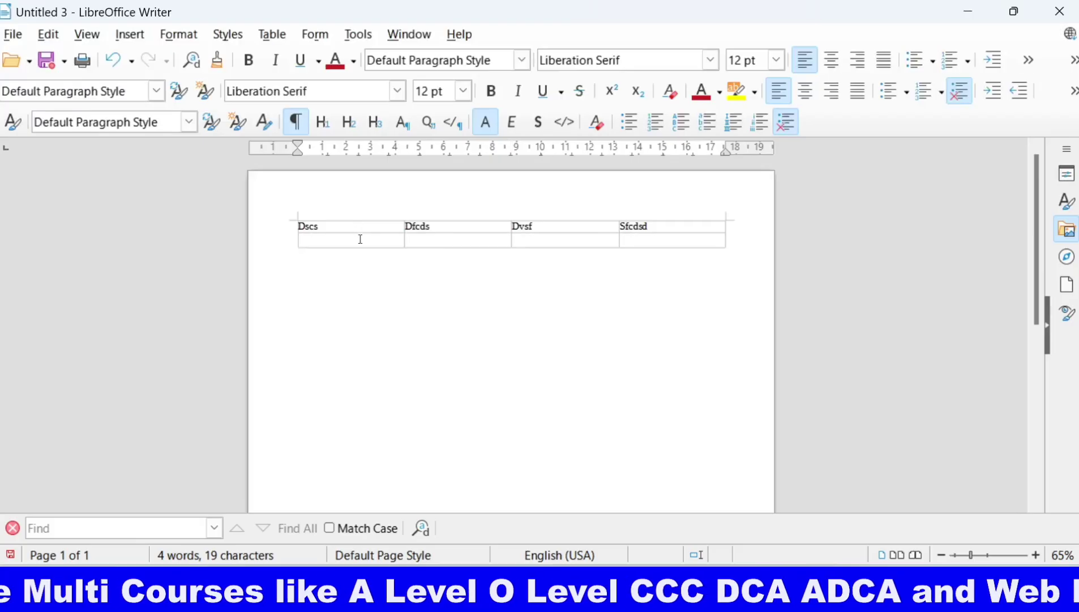
click(360, 239)
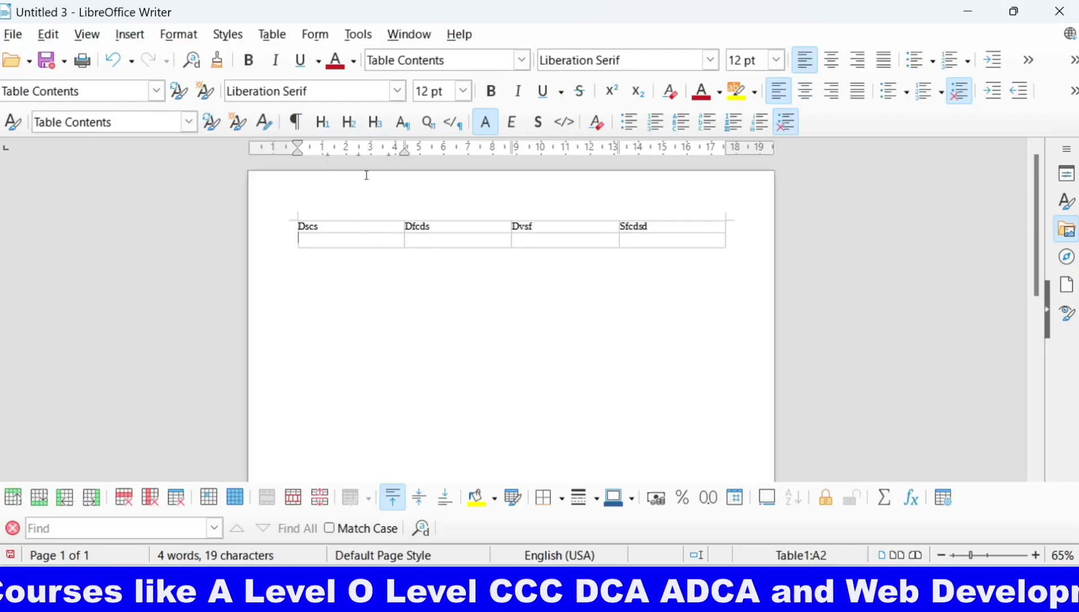
click(275, 35)
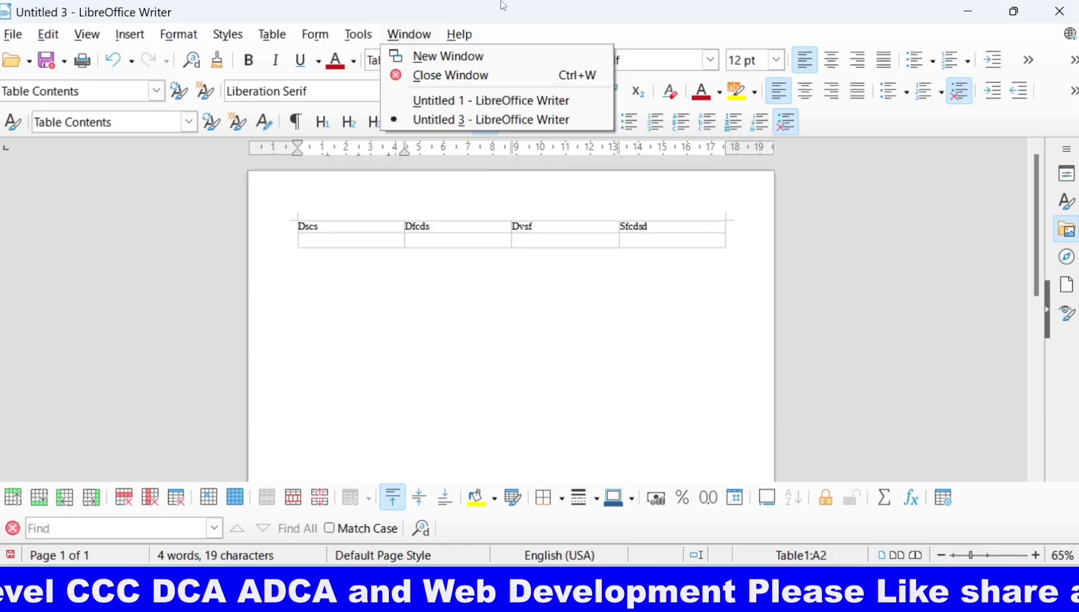
click(617, 308)
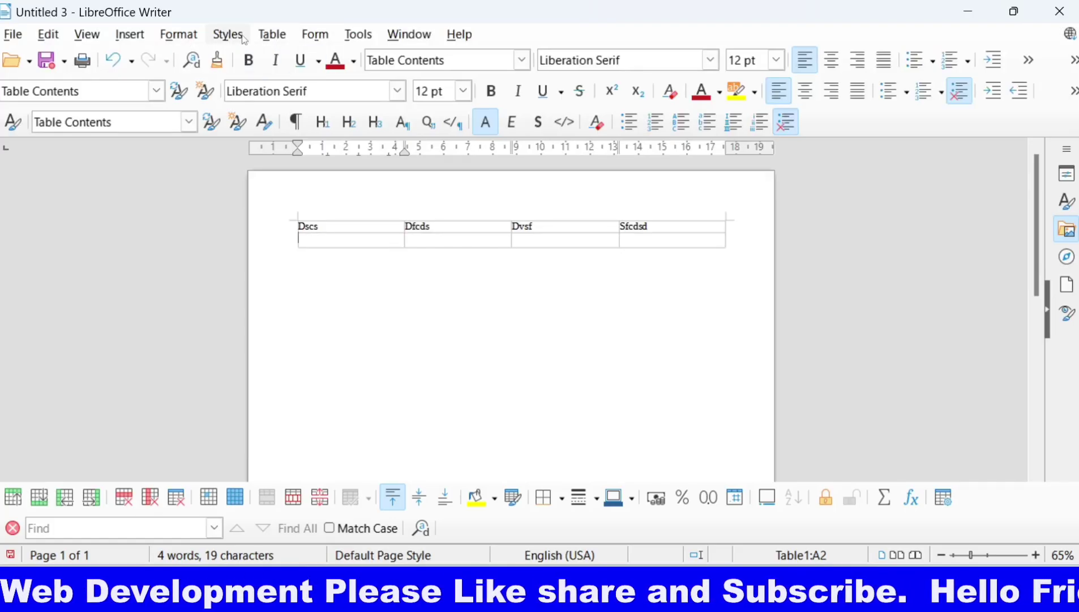
click(179, 34)
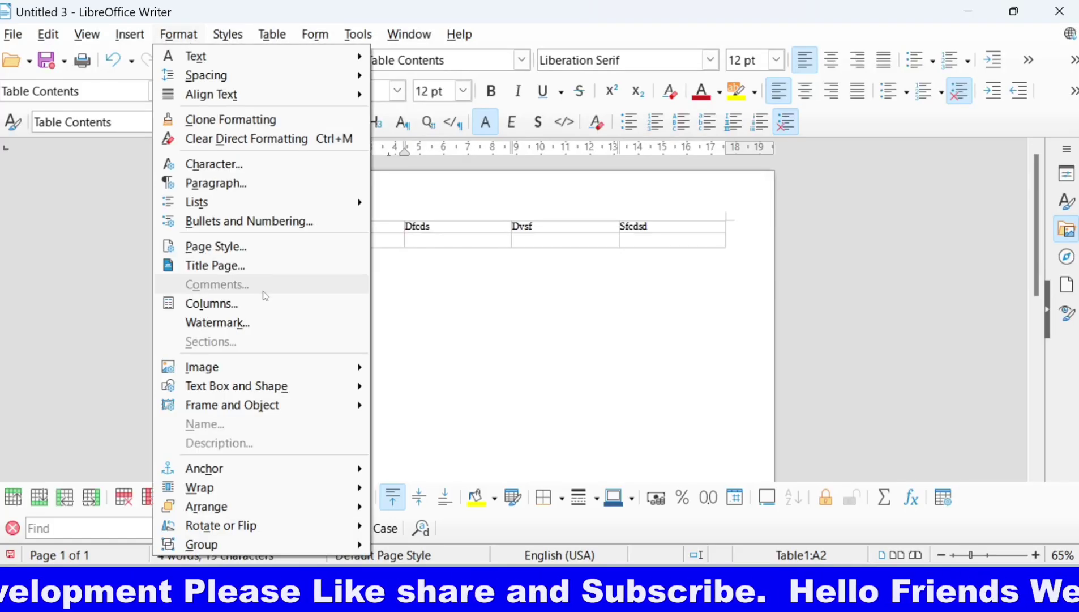
mouse_move(228, 34)
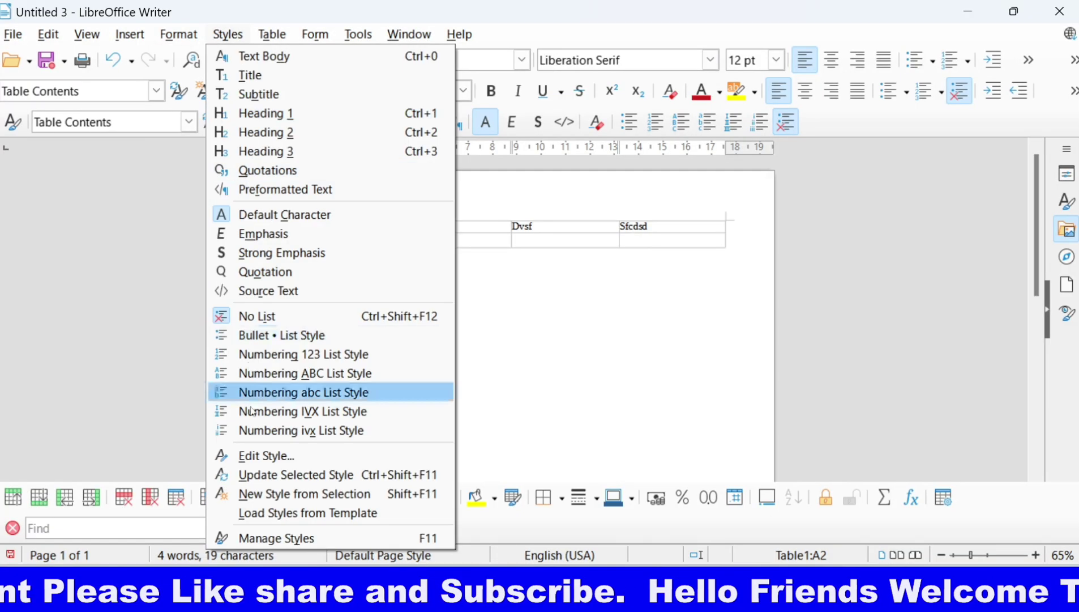
mouse_move(179, 34)
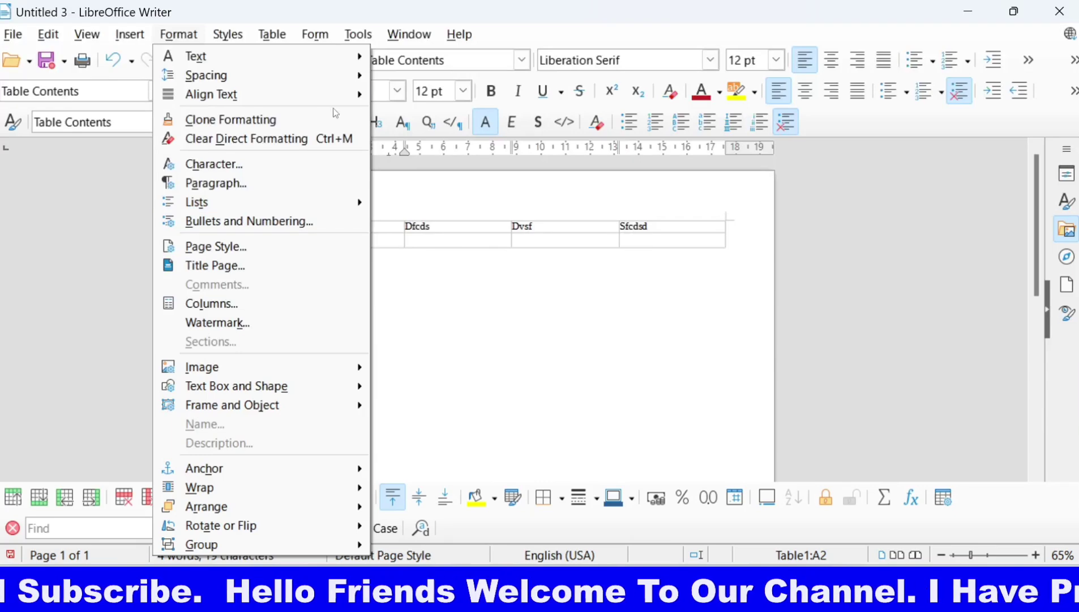
click(543, 276)
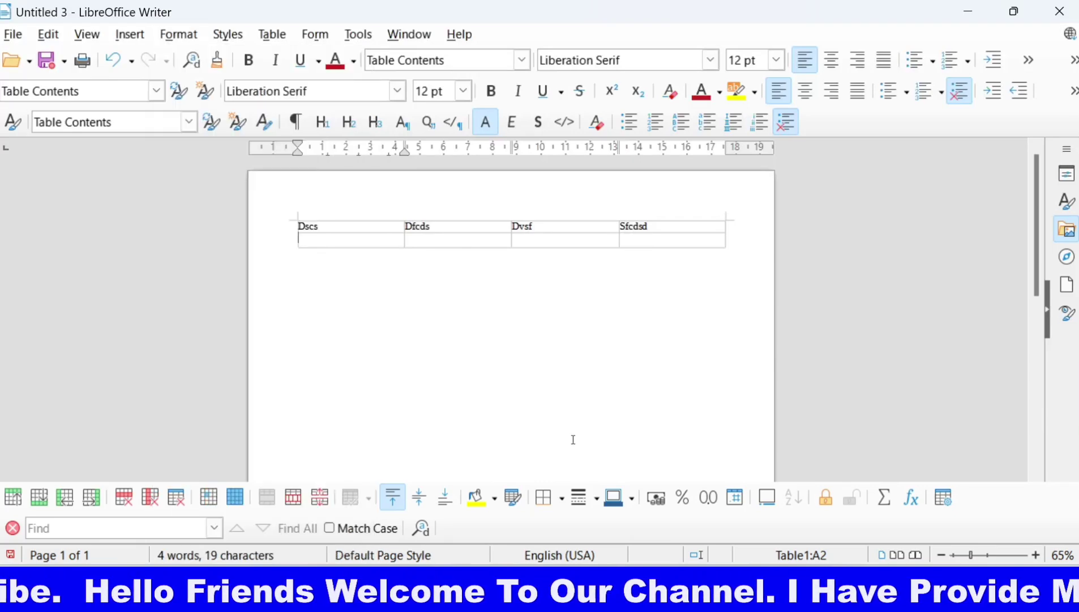
Step: Create another new blank text document, separate from the one containing the table
key(ctrl+n)
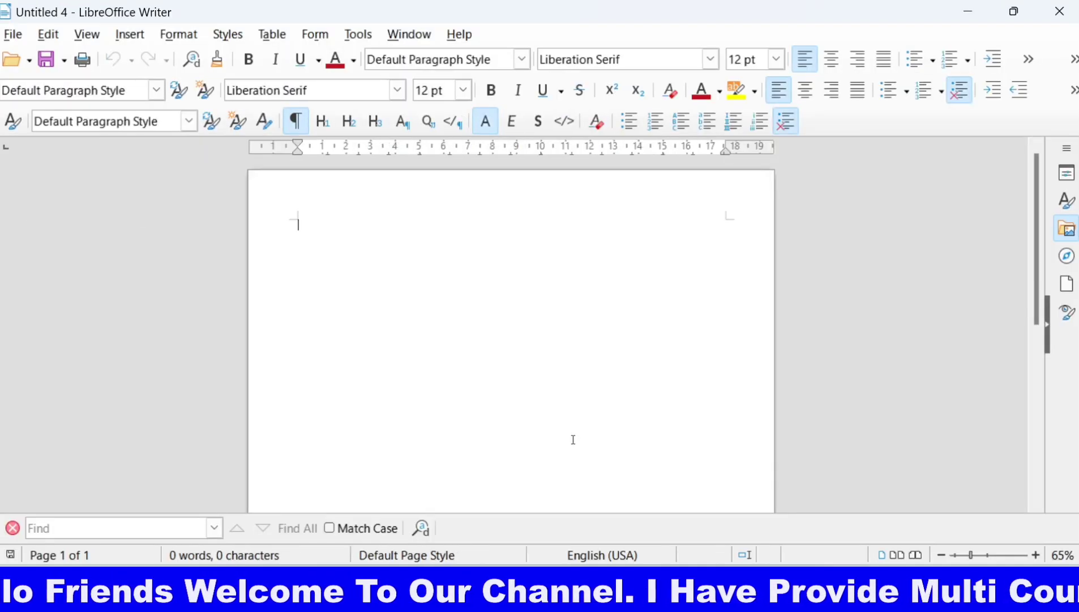
click(315, 35)
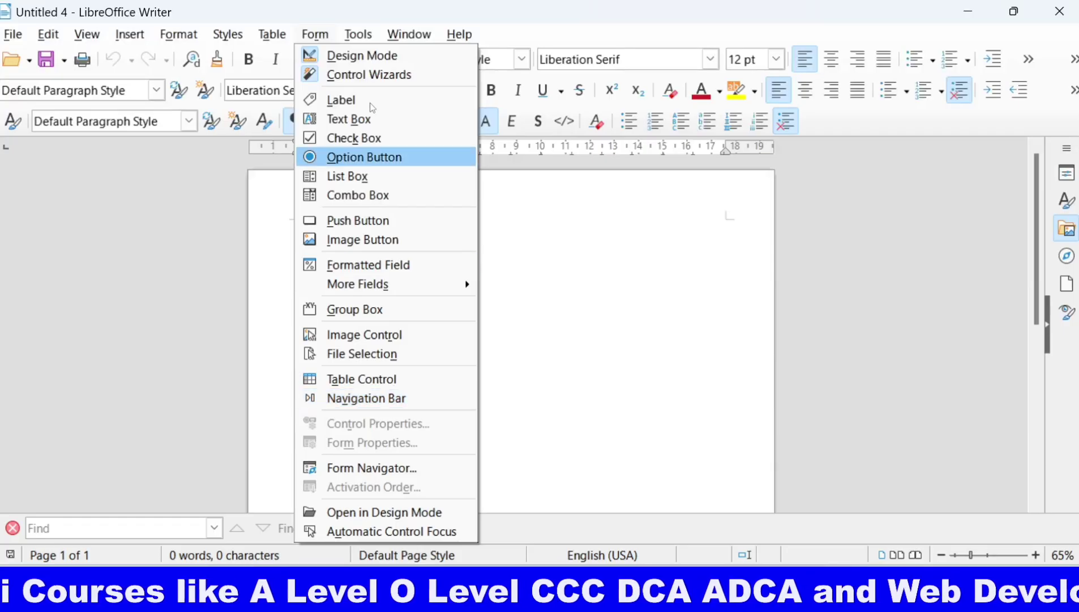
mouse_move(273, 36)
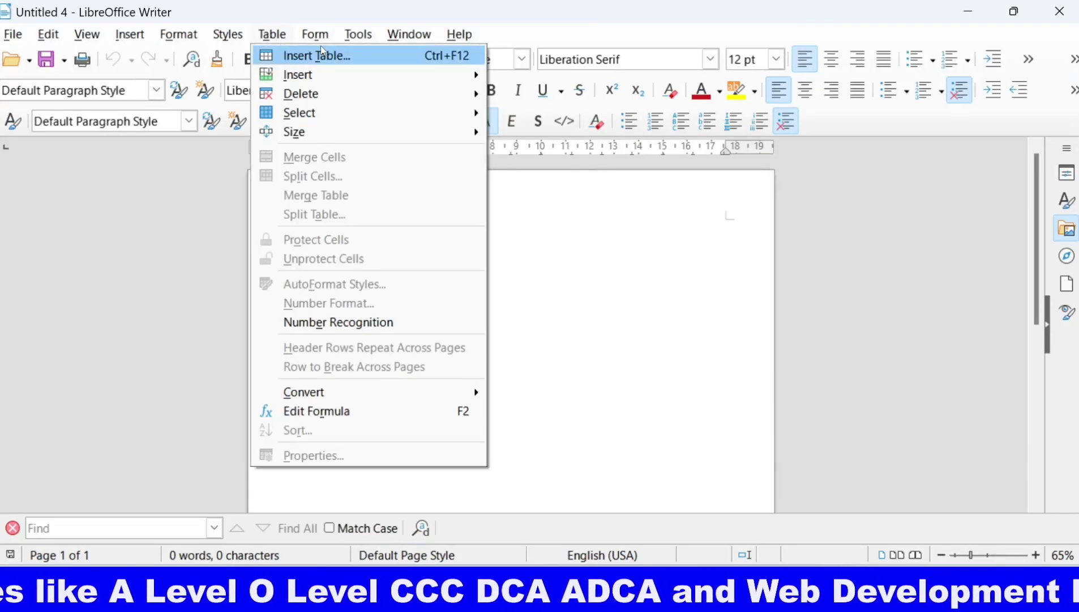
mouse_move(316, 36)
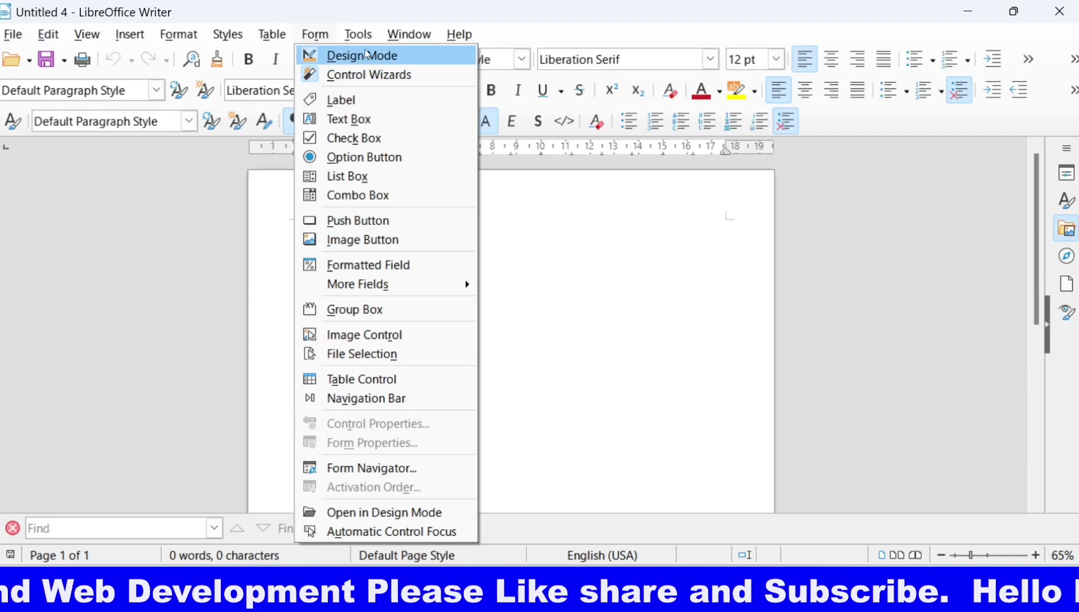
mouse_move(360, 38)
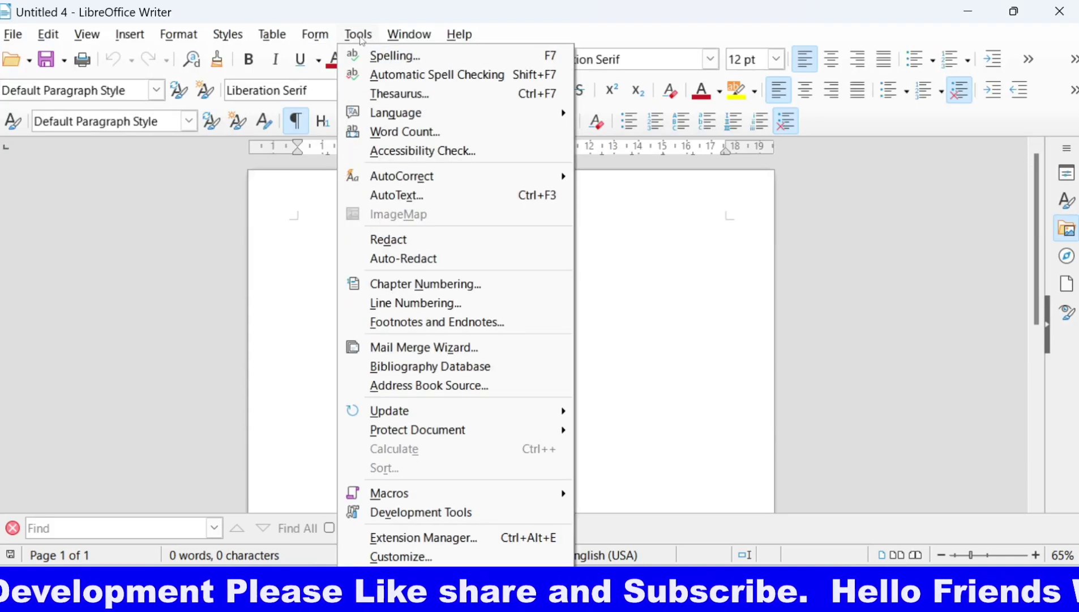